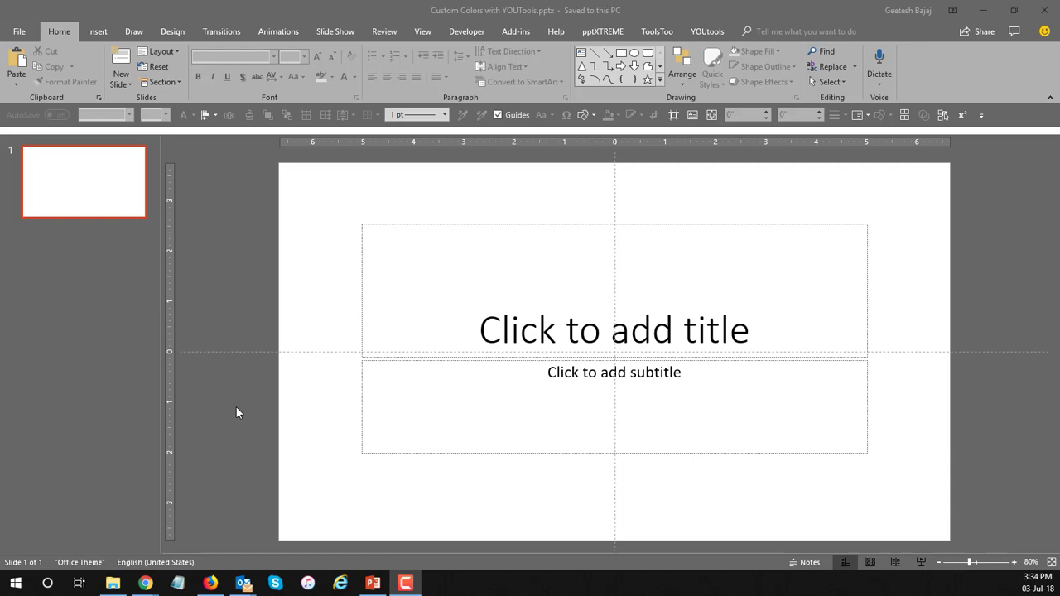
- Select the title placeholder and view its font colour choices, leaving them unchanged
left_click(236, 413)
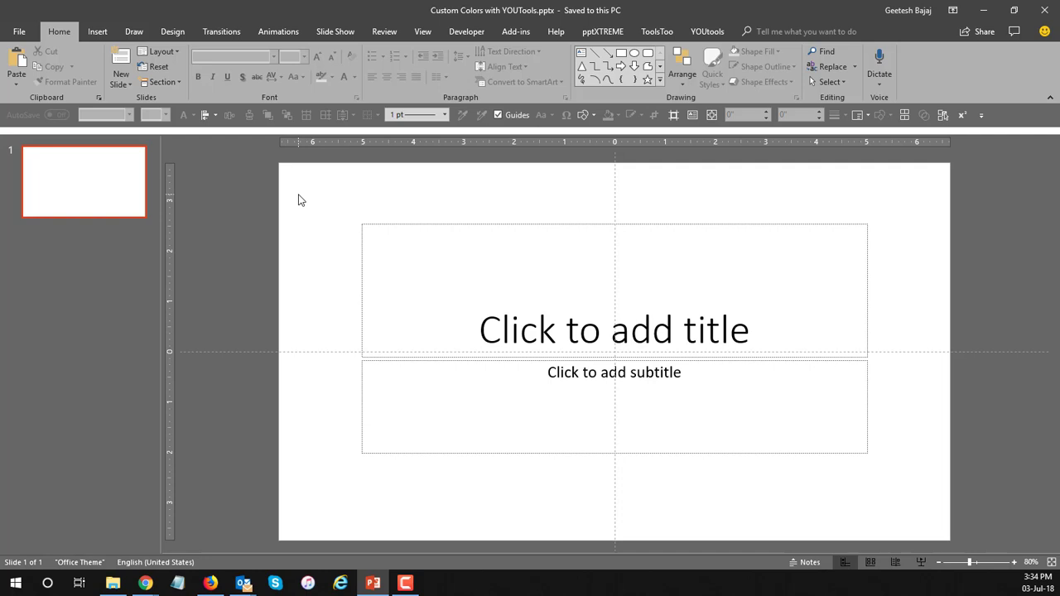
left_click(415, 224)
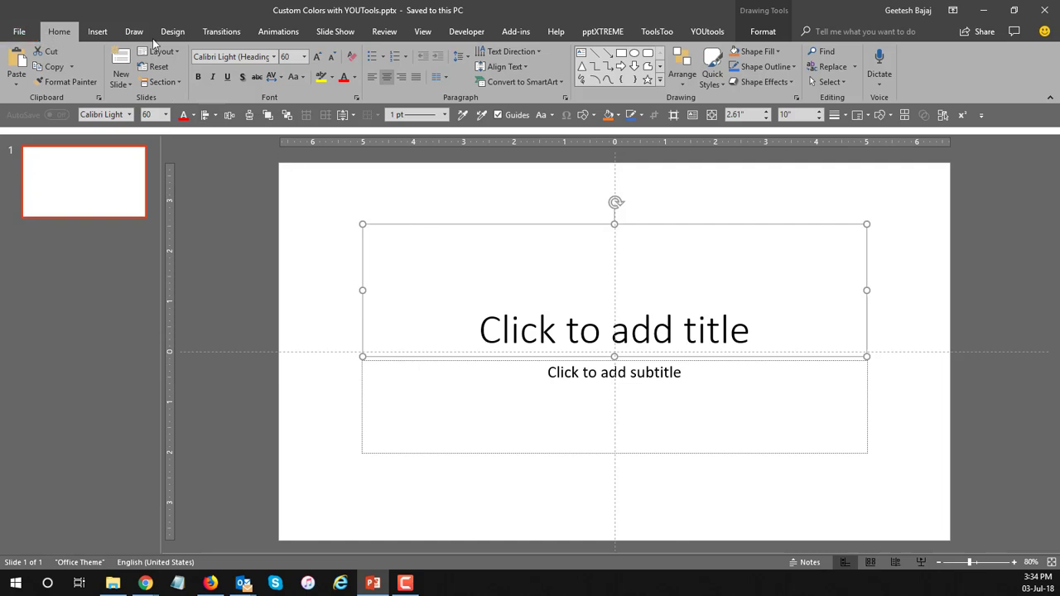
left_click(357, 77)
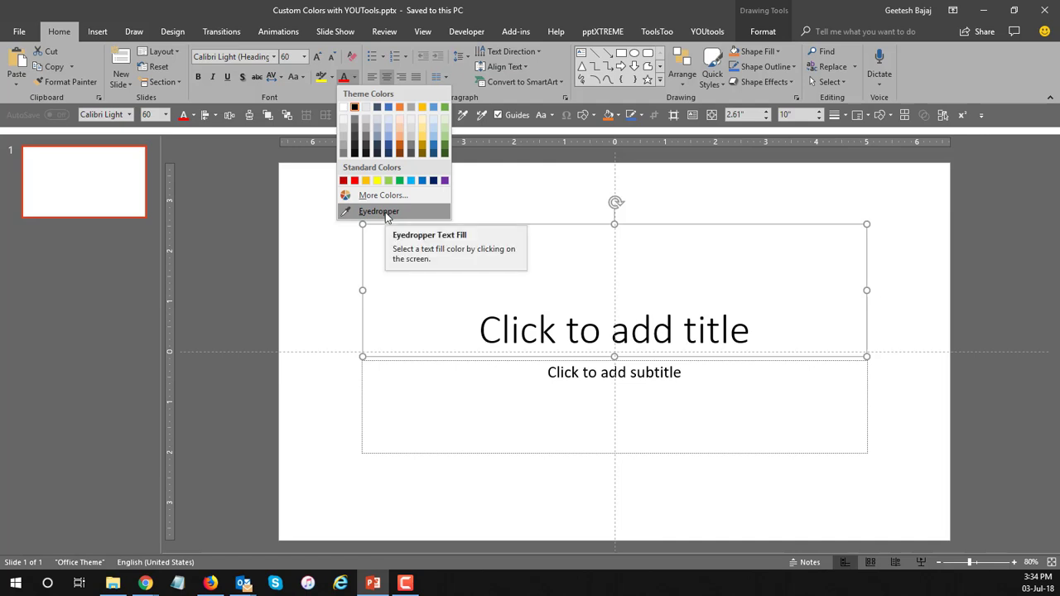
left_click(480, 5)
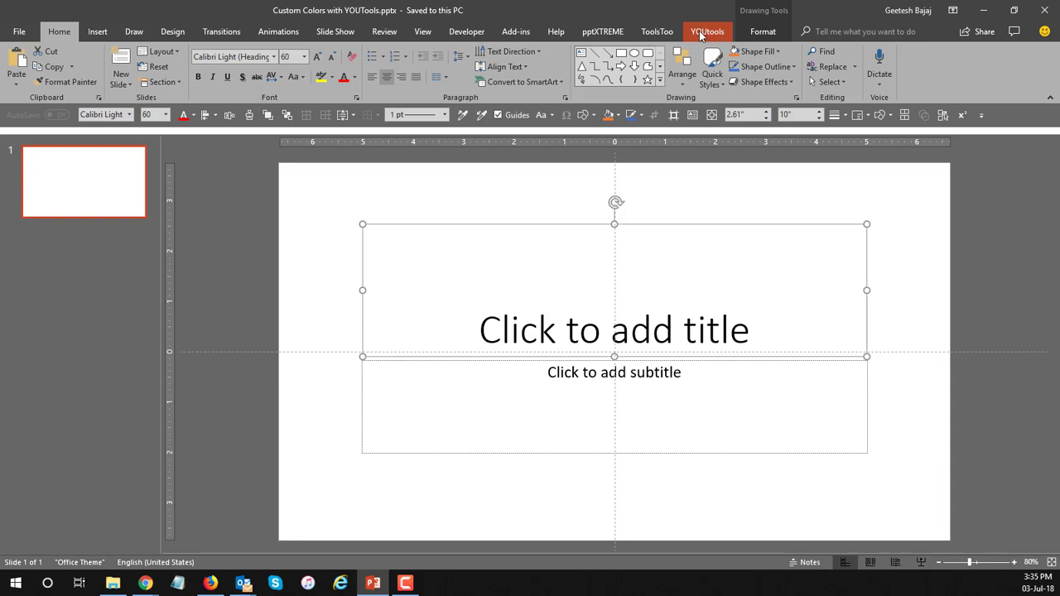
- Open YOUtools Edit Theme Colors and expand the preview to show the 50 empty custom slots
left_click(699, 30)
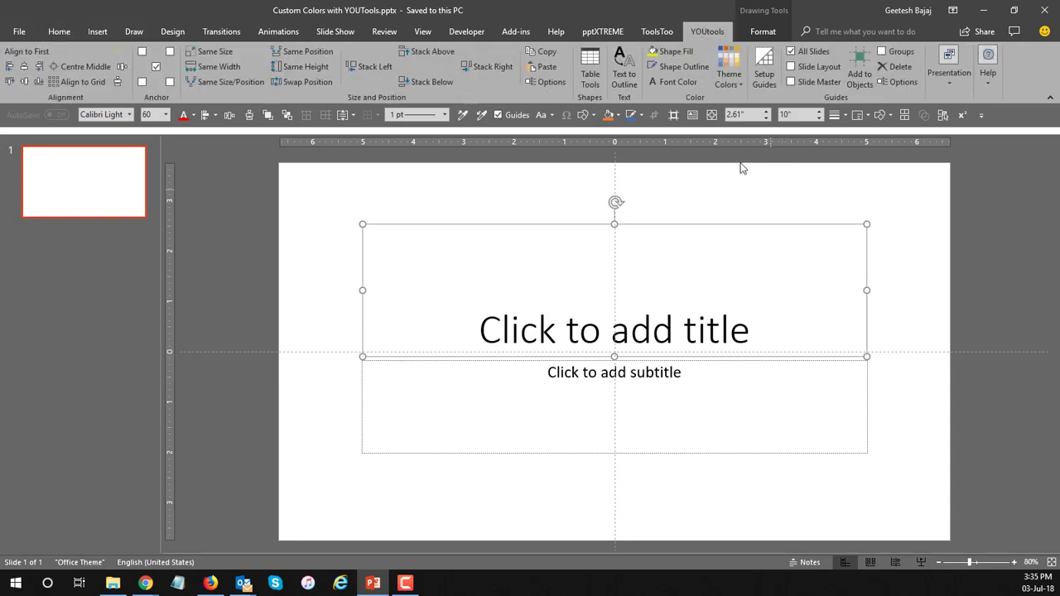
left_click(734, 84)
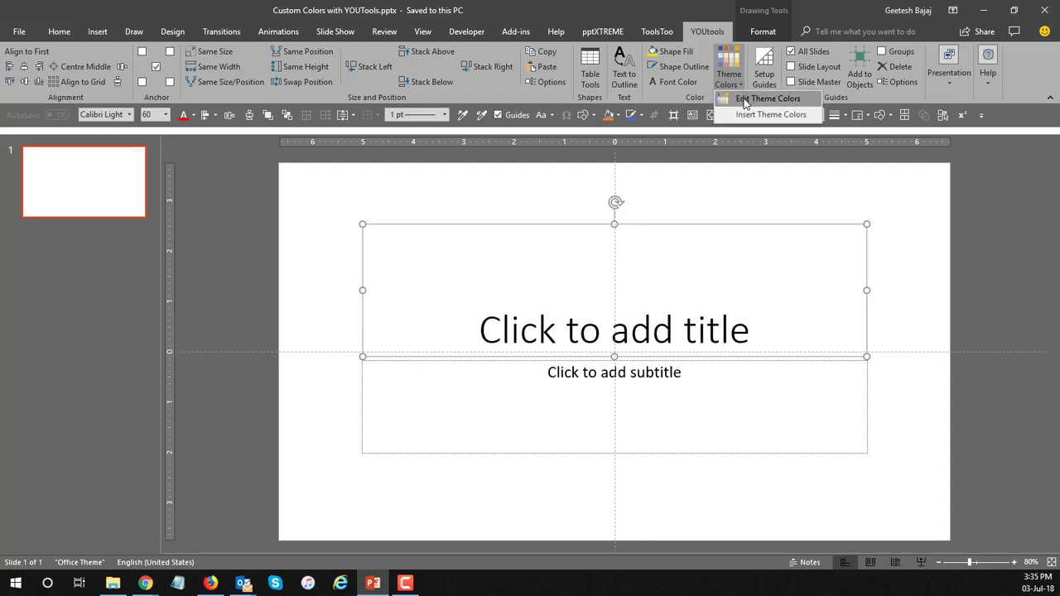
left_click(744, 100)
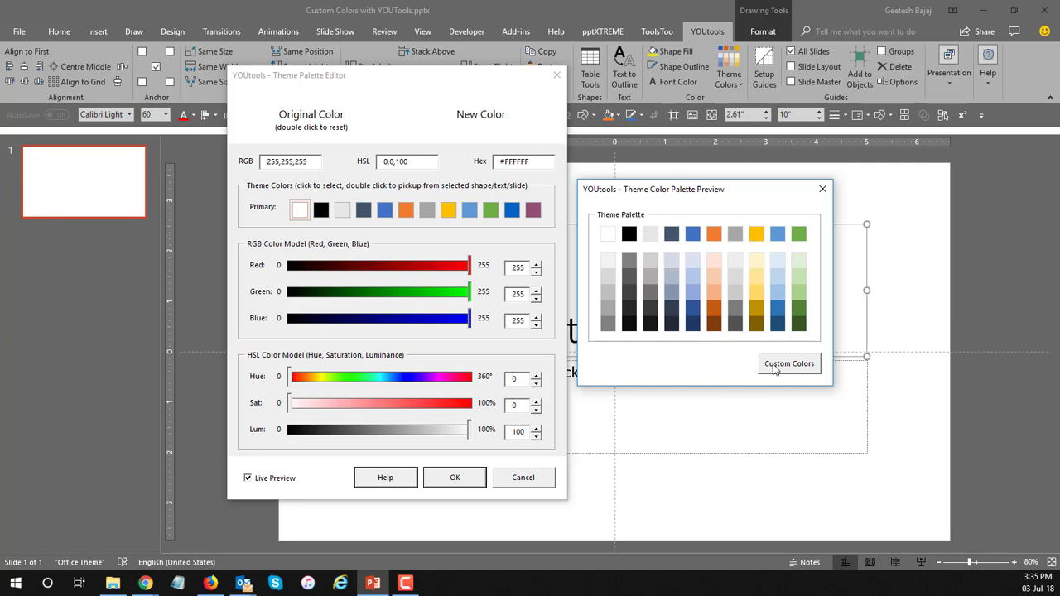
left_click_drag(674, 191, 704, 170)
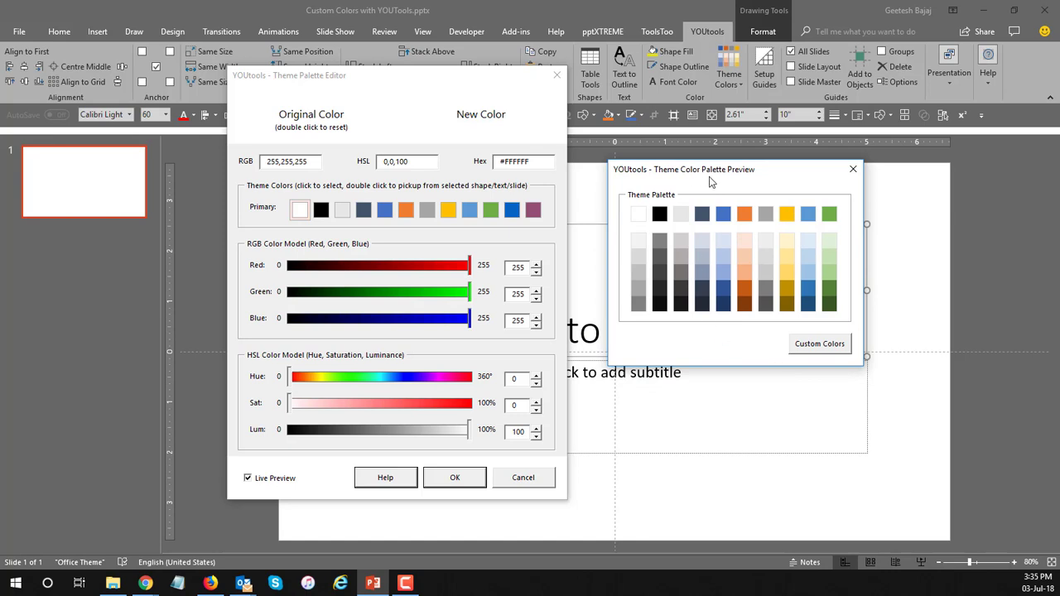
left_click(807, 347)
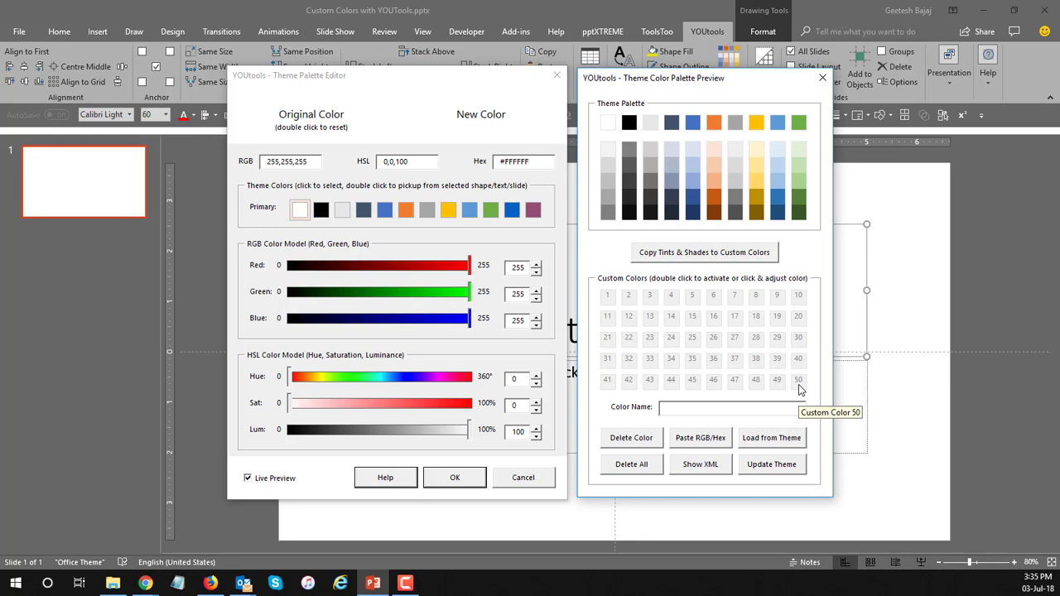
- Set custom slot 1 to green #72AD58 (RGB 114,173,88) and name it Custom Green
left_click(606, 300)
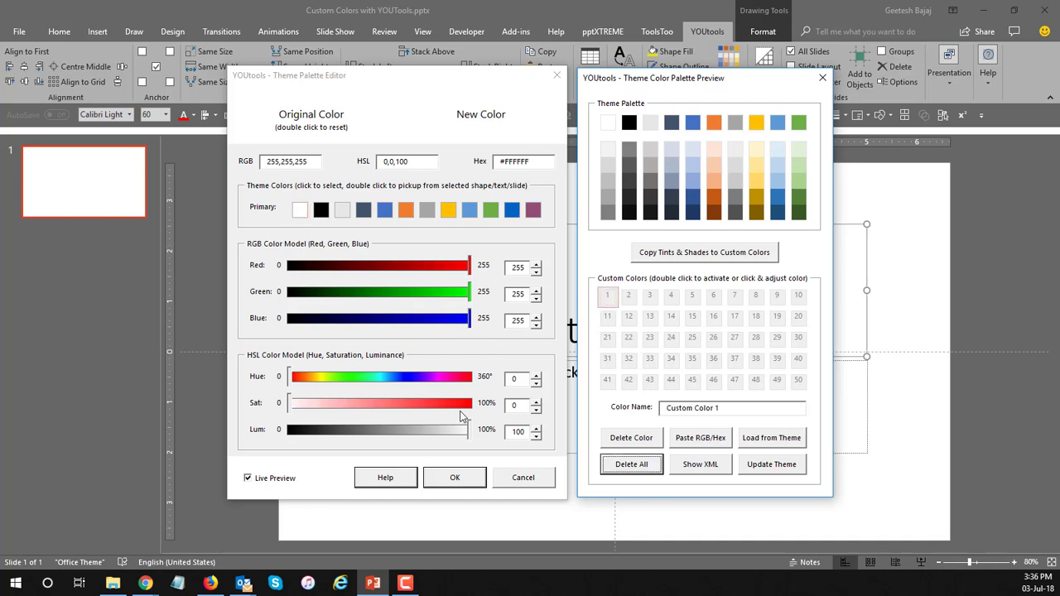
left_click(468, 436)
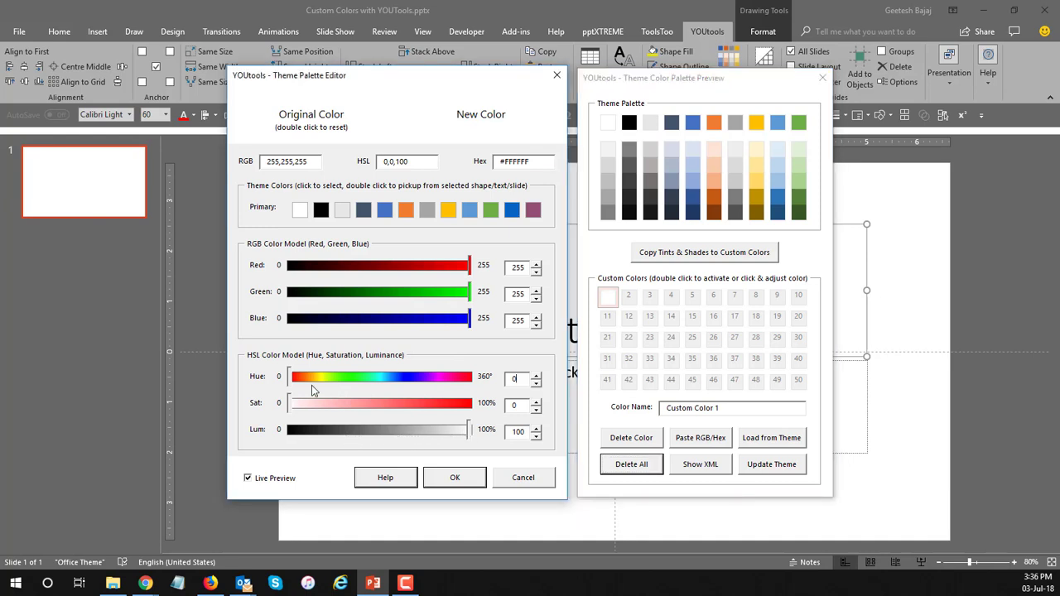
left_click_drag(469, 437, 420, 433)
left_click_drag(358, 440, 359, 438)
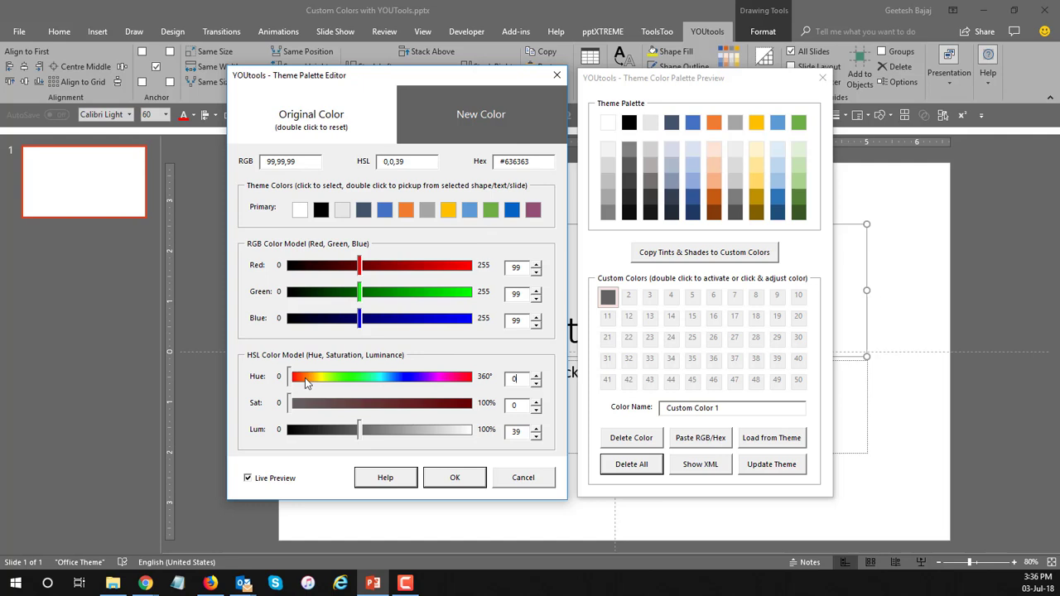
left_click_drag(292, 377, 434, 411)
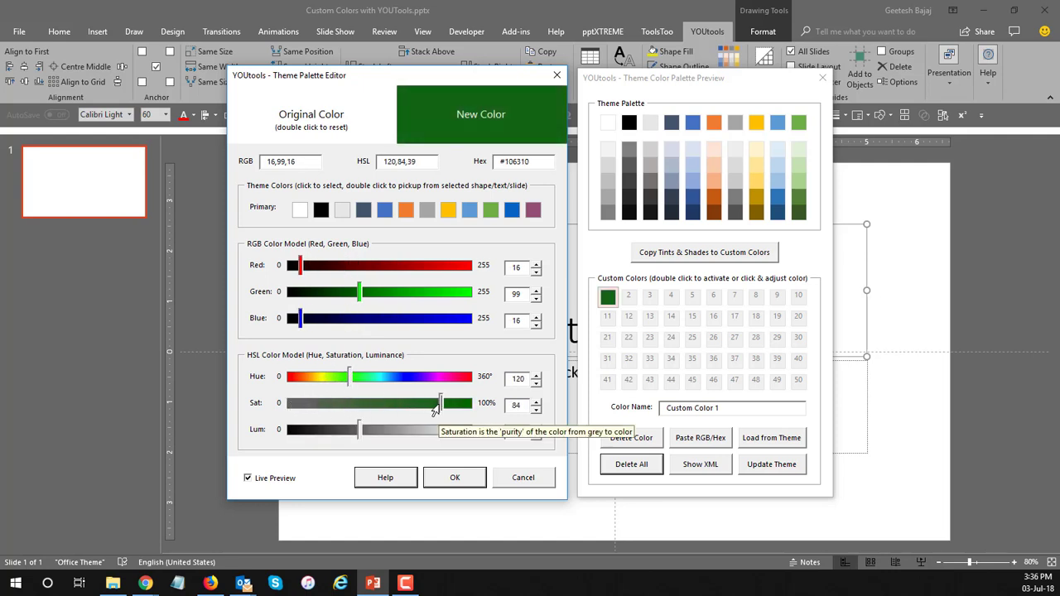
left_click_drag(350, 384, 339, 385)
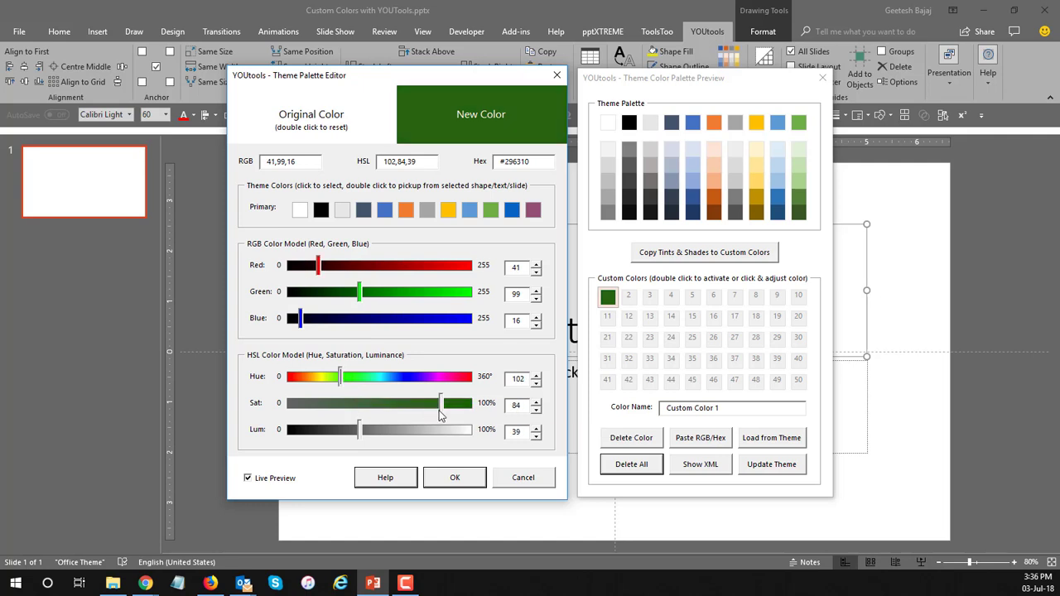
left_click_drag(440, 410, 377, 412)
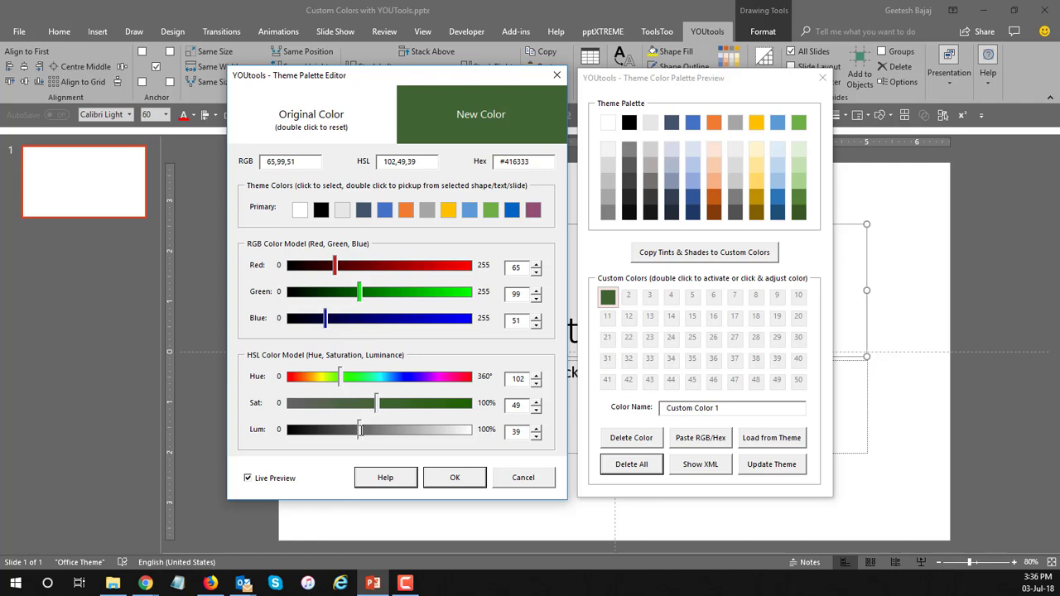
left_click_drag(359, 431, 410, 432)
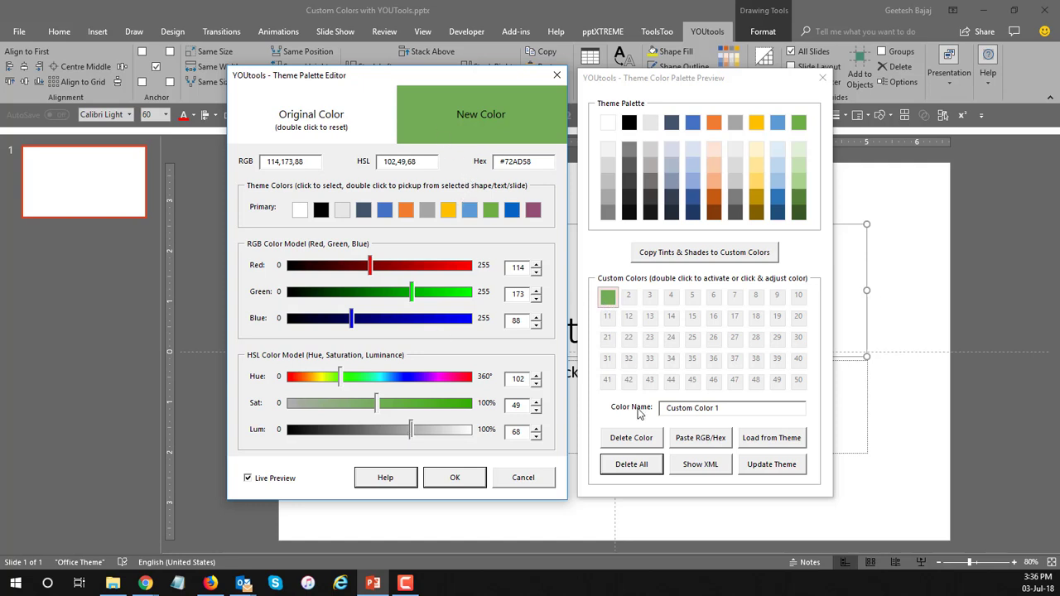
left_click_drag(730, 410, 611, 410)
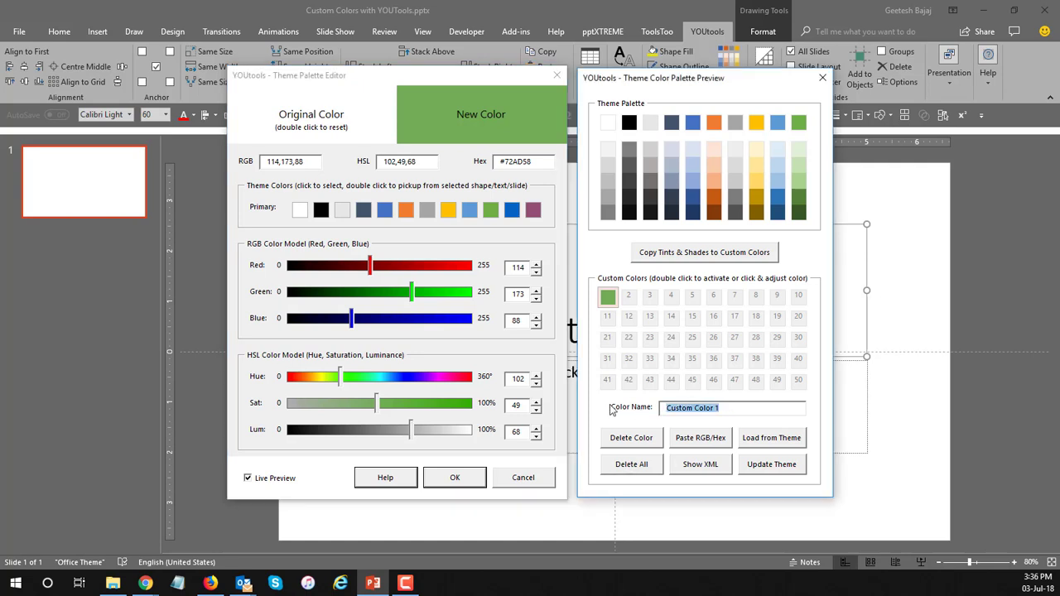
type("Custom Green")
- Set custom slot 2 to hue 132 and name it Custom Green 2
left_click(629, 299)
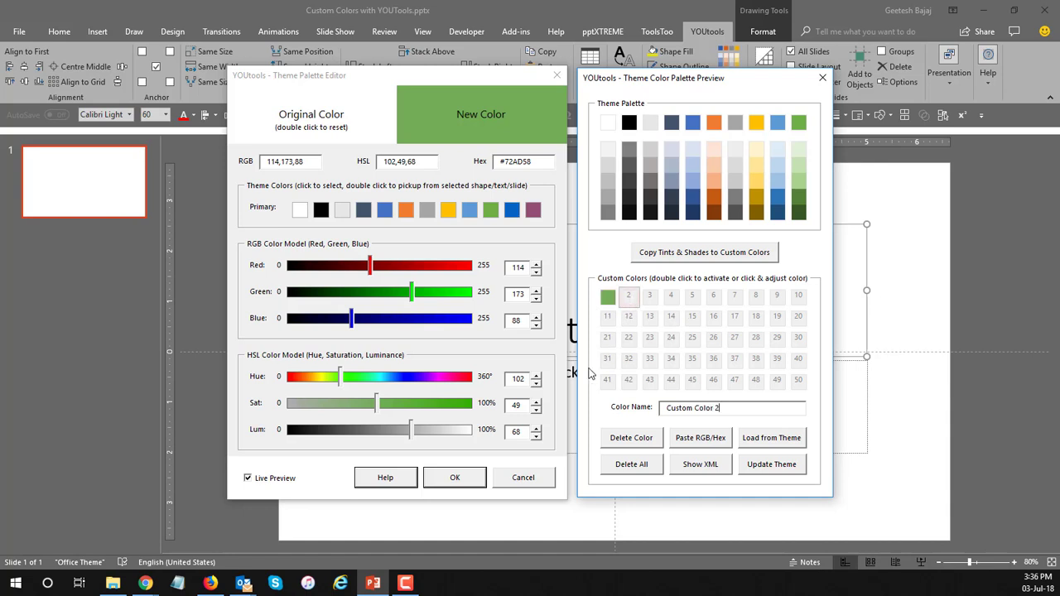
left_click(520, 378)
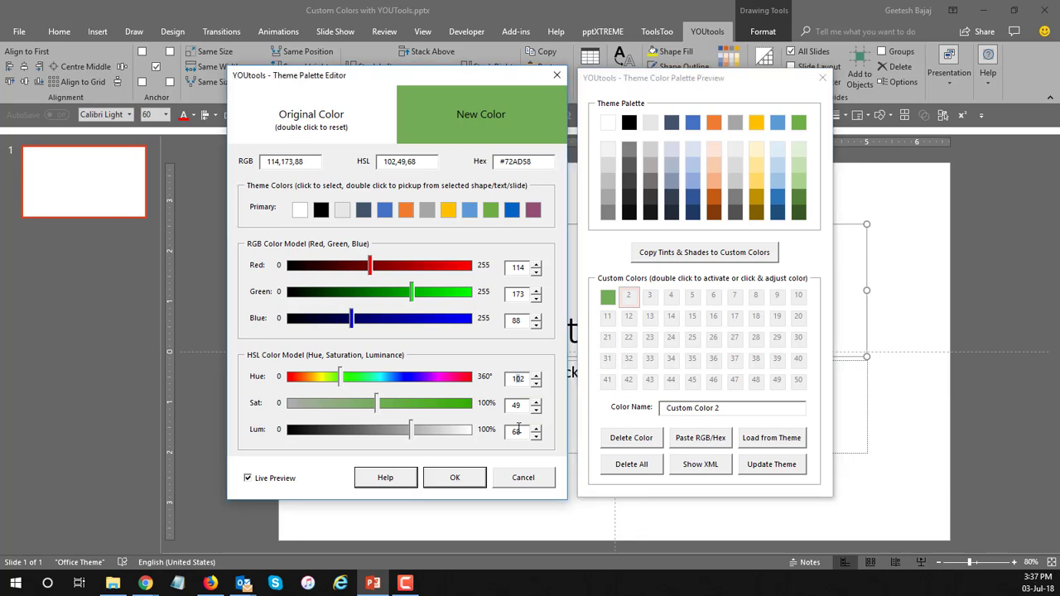
type("3")
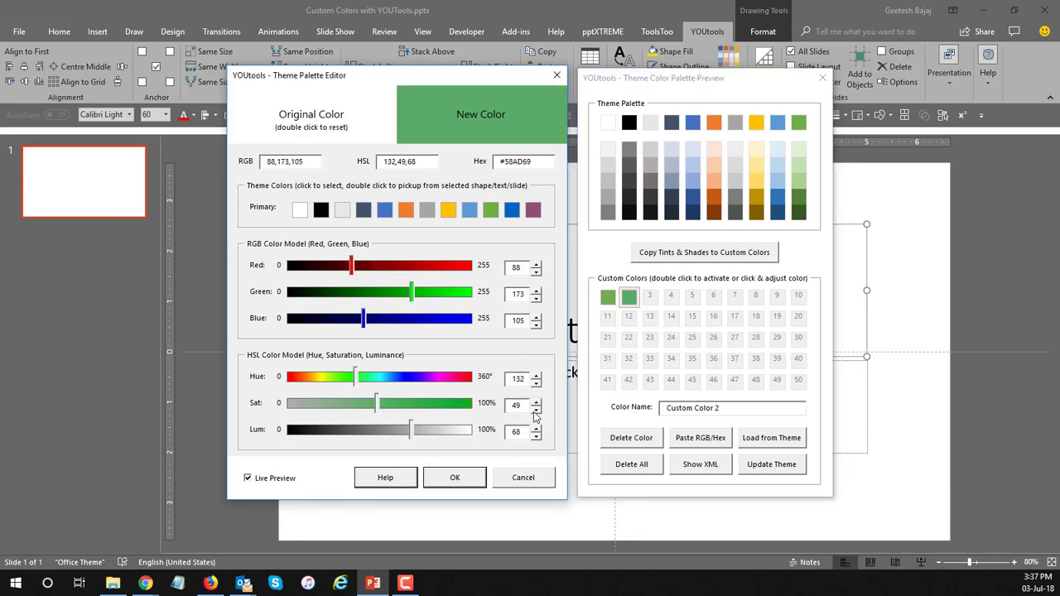
key("Tab")
left_click(717, 407)
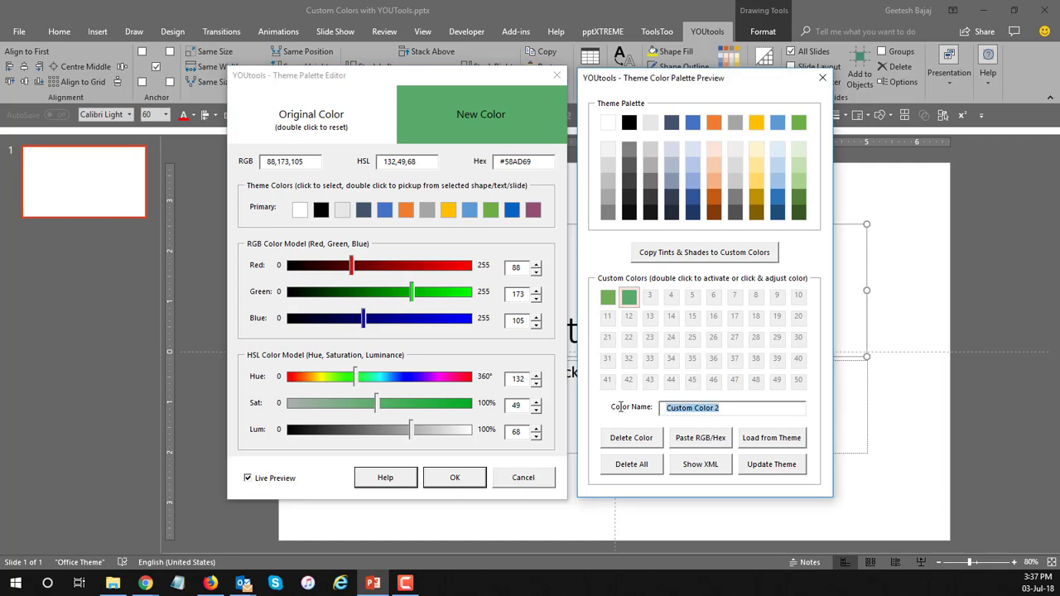
type("Custom")
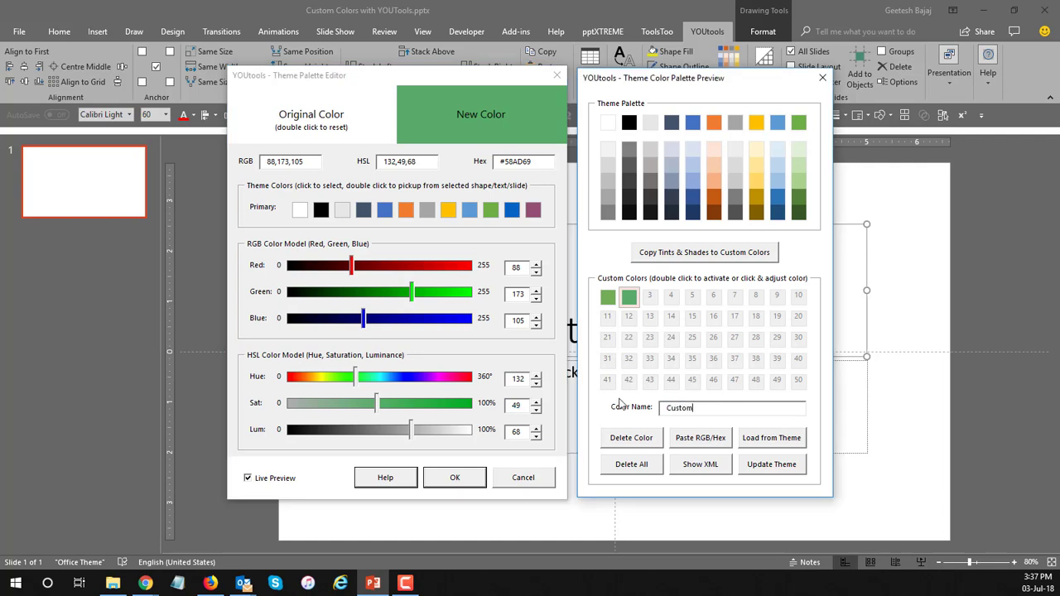
type(" Greeb 2")
key("Right")
- Set custom slot 3 to hue 162 teal and name it Custom Teal
left_click(649, 299)
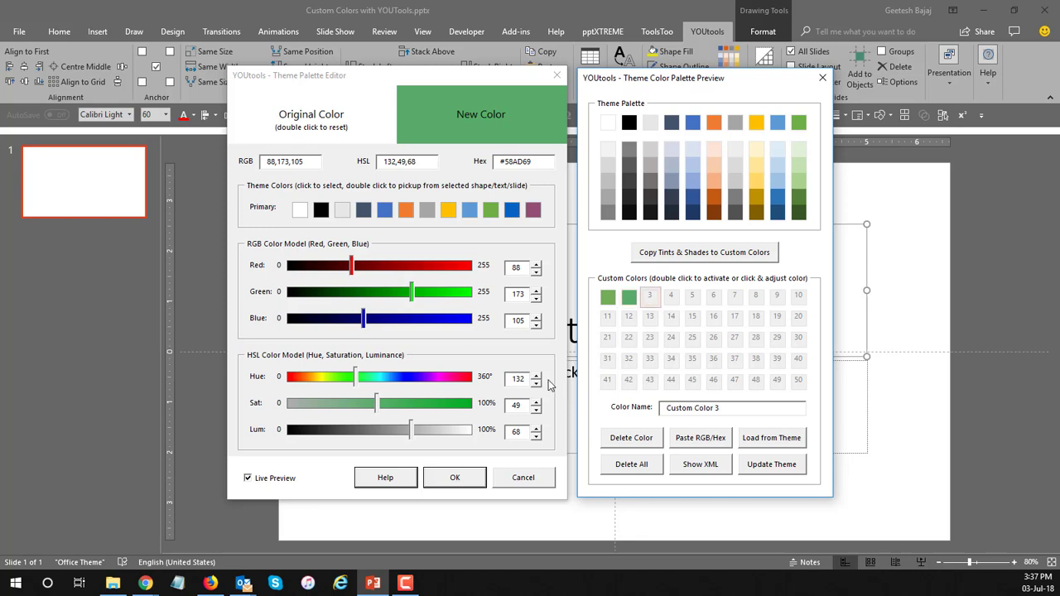
left_click(520, 379)
key("BackSpace")
type("6")
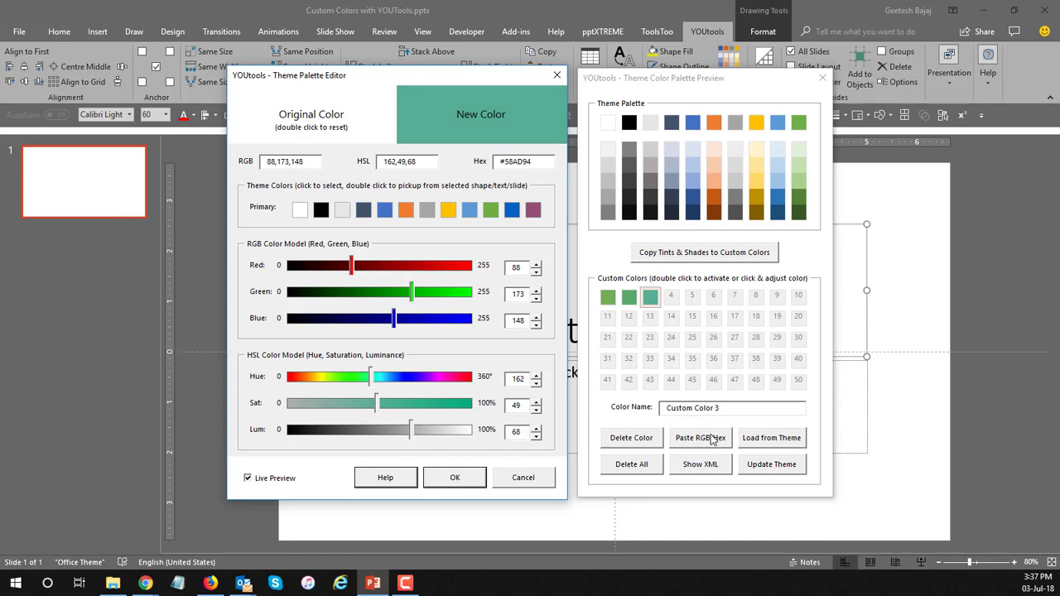
left_click(733, 408)
left_click_drag(733, 407, 628, 414)
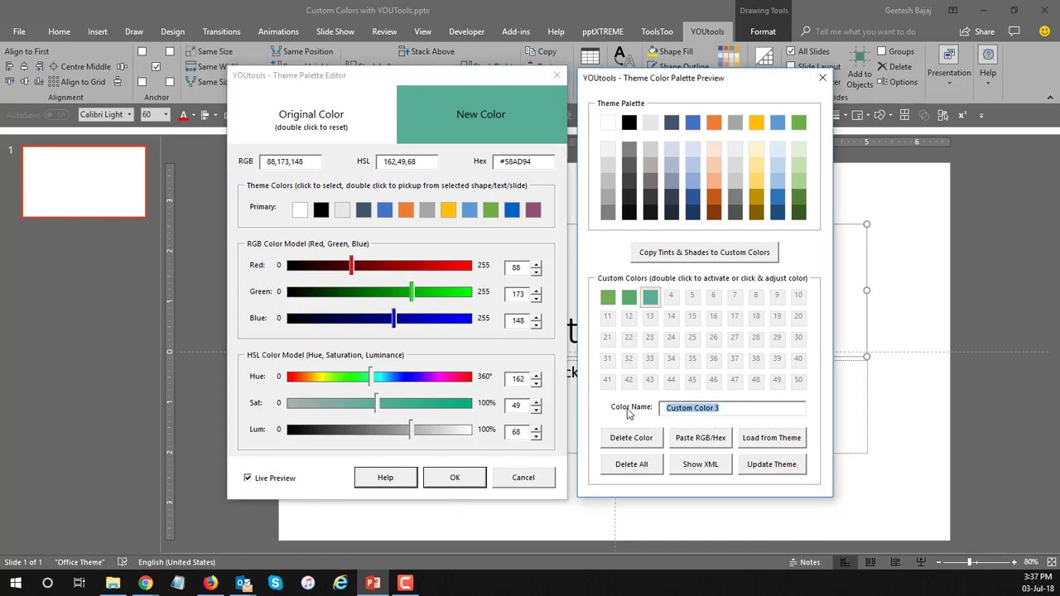
type("Custom Tea")
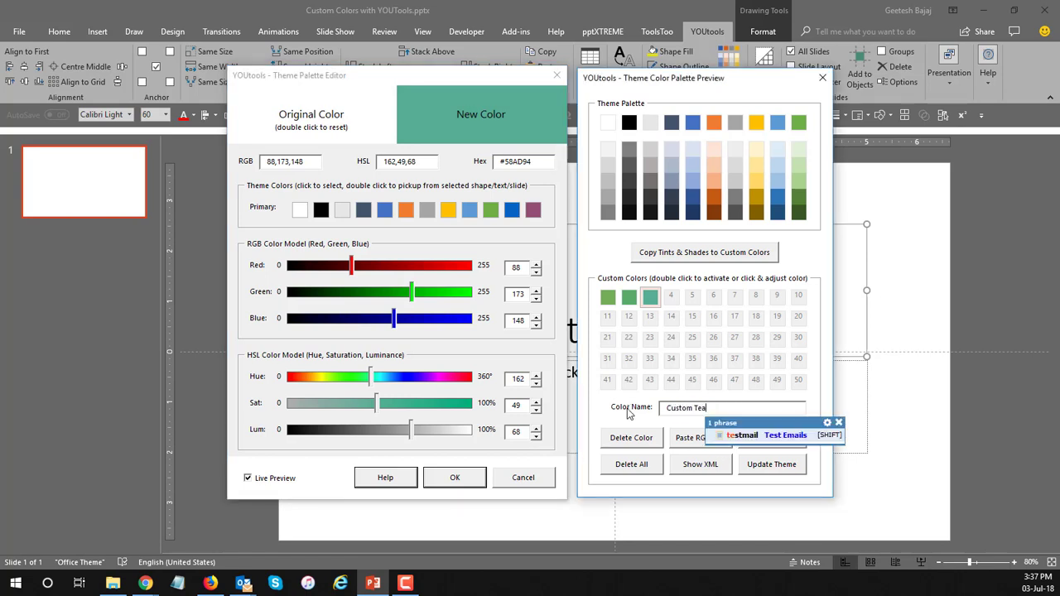
type("l")
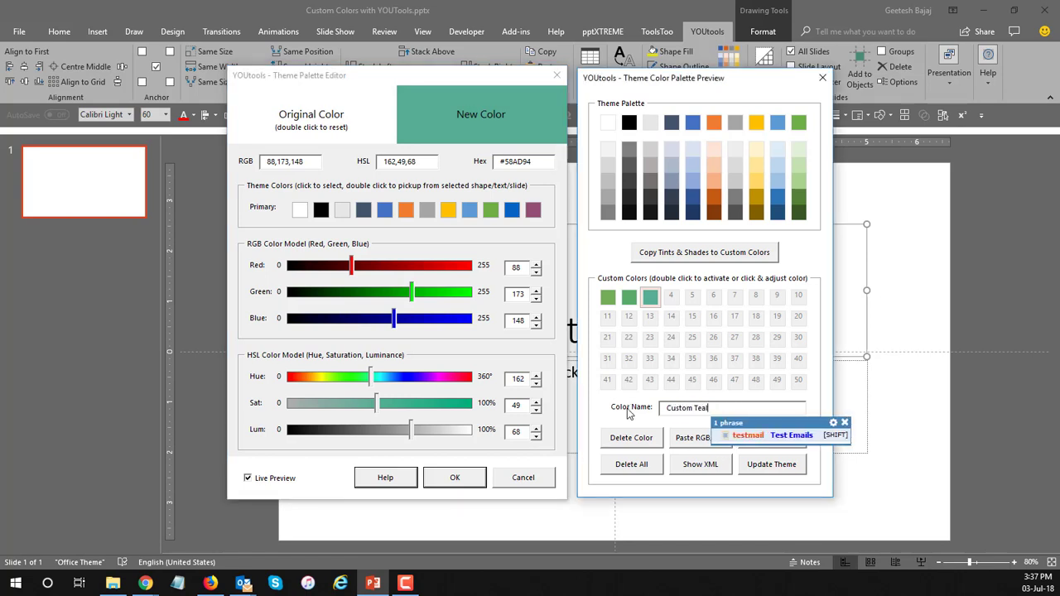
- Set custom slot 4 to hue 192 blue (#589CAD) and name it Custom Blue
left_click(674, 301)
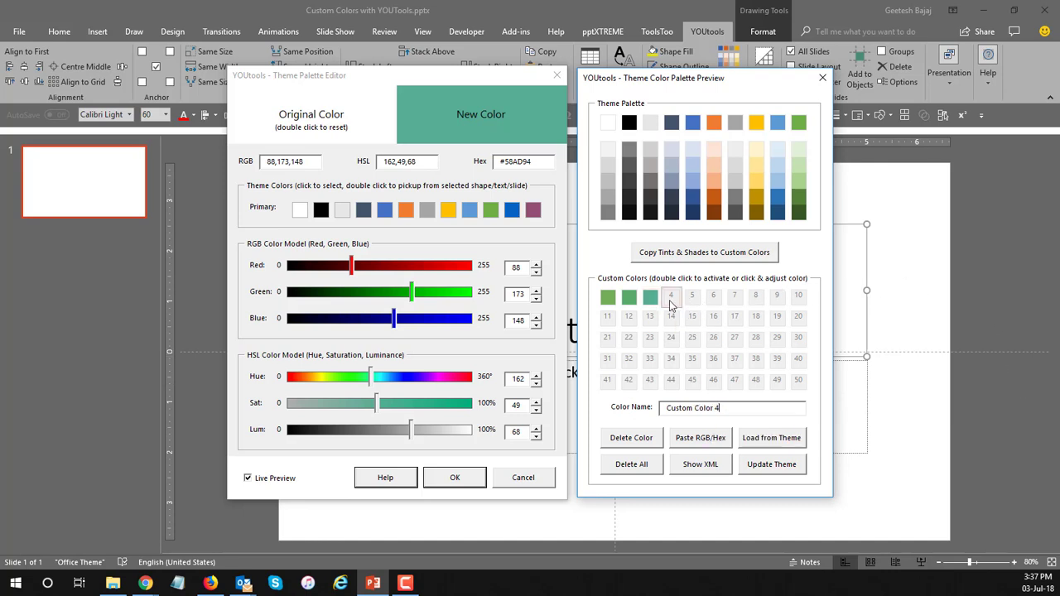
left_click(519, 379)
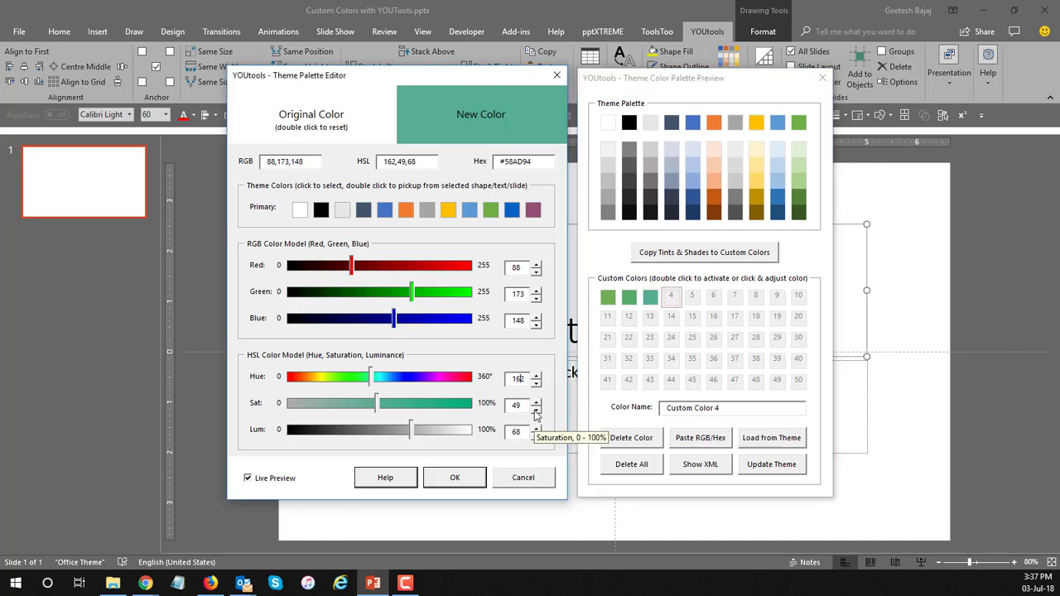
key("BackSpace")
type("9")
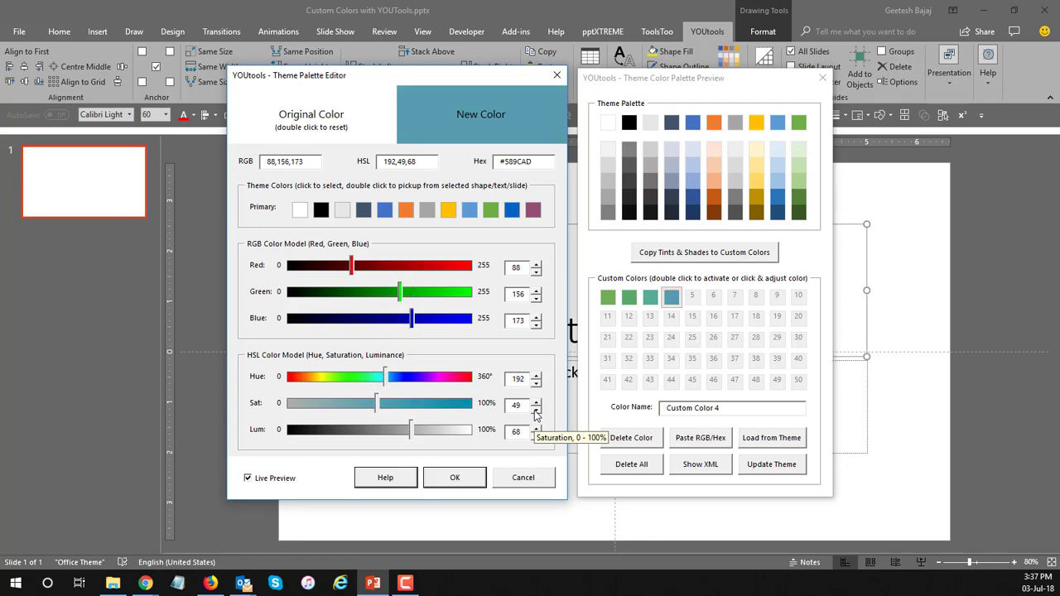
key("Tab")
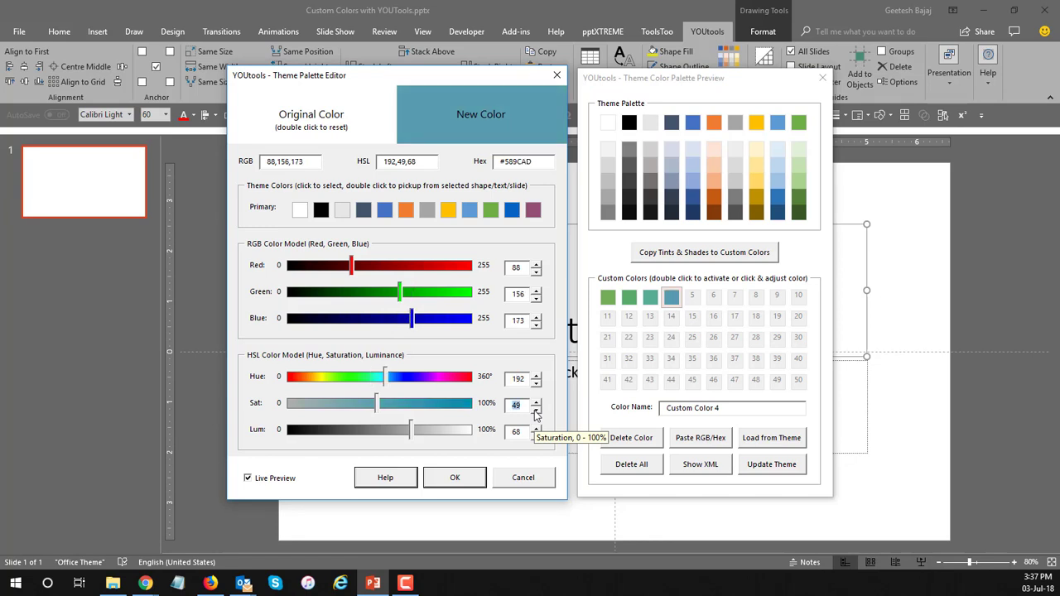
left_click(730, 408)
type("Cu")
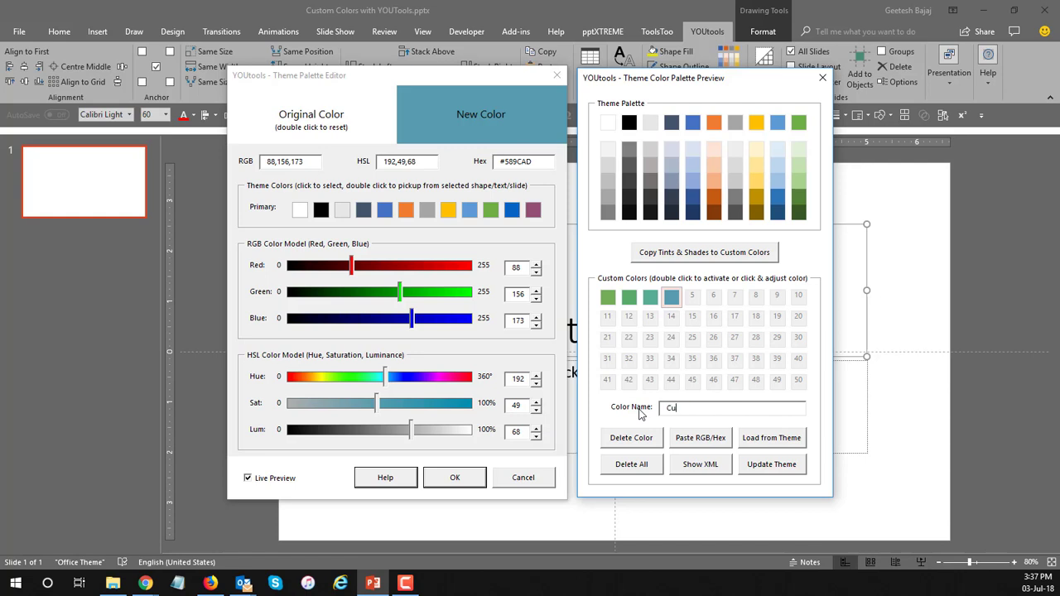
type("stom Blue")
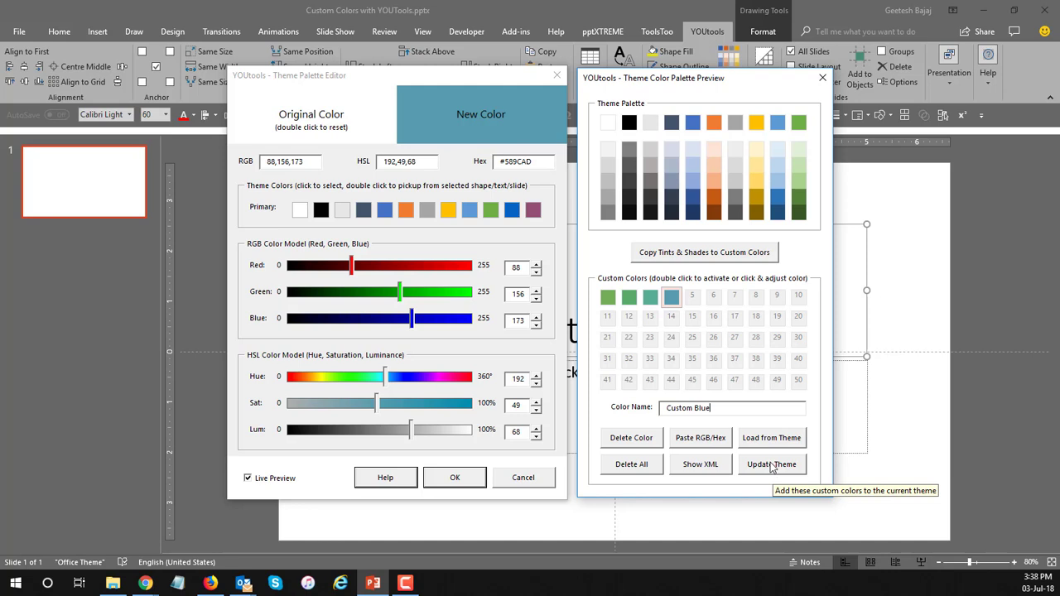
- Review and select the custom colour XML, then close the XML window
left_click(698, 466)
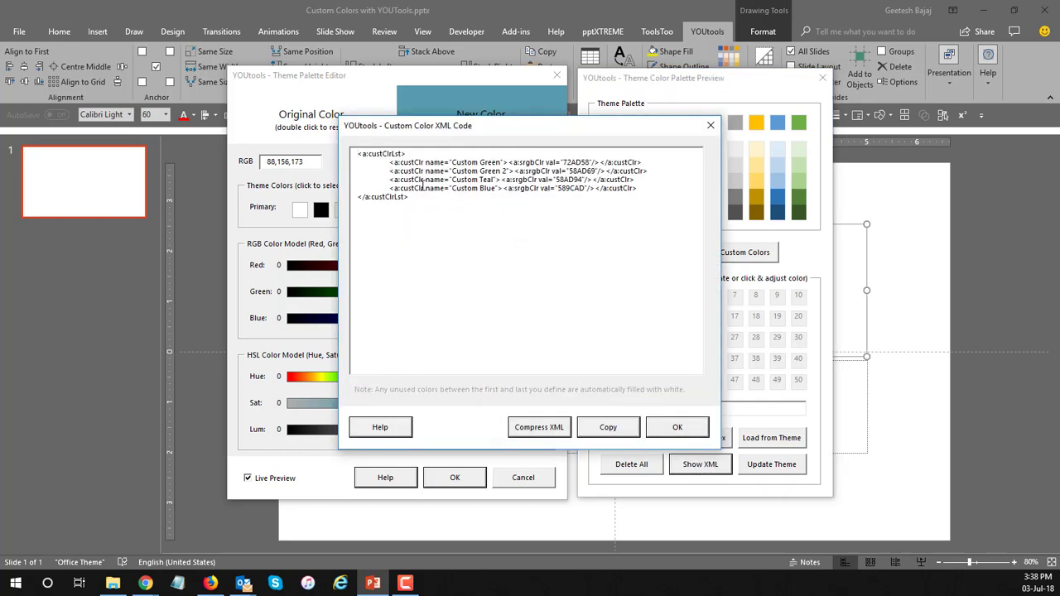
left_click_drag(408, 197, 357, 154)
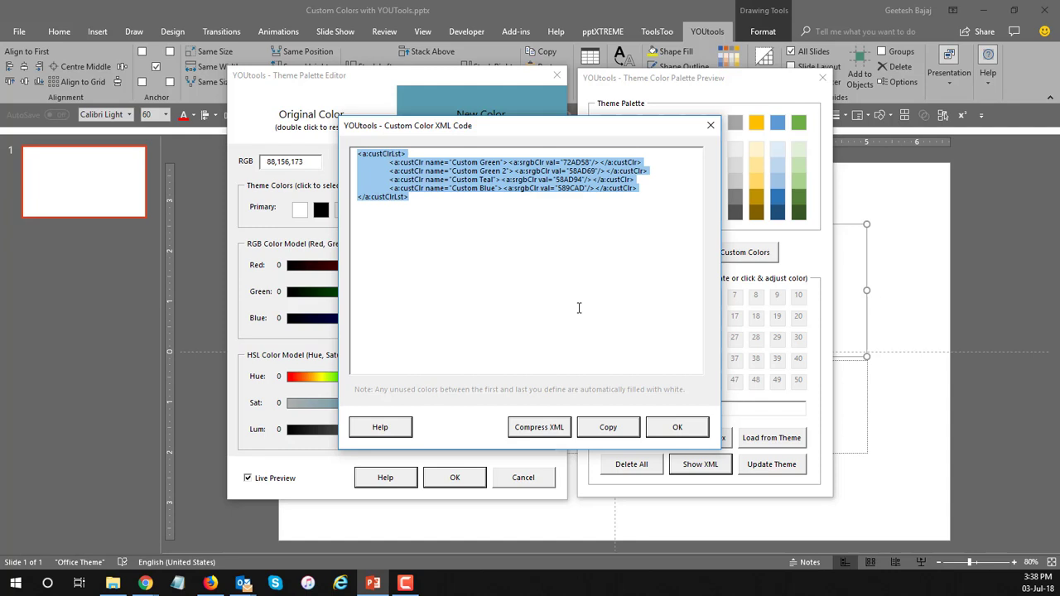
left_click(708, 129)
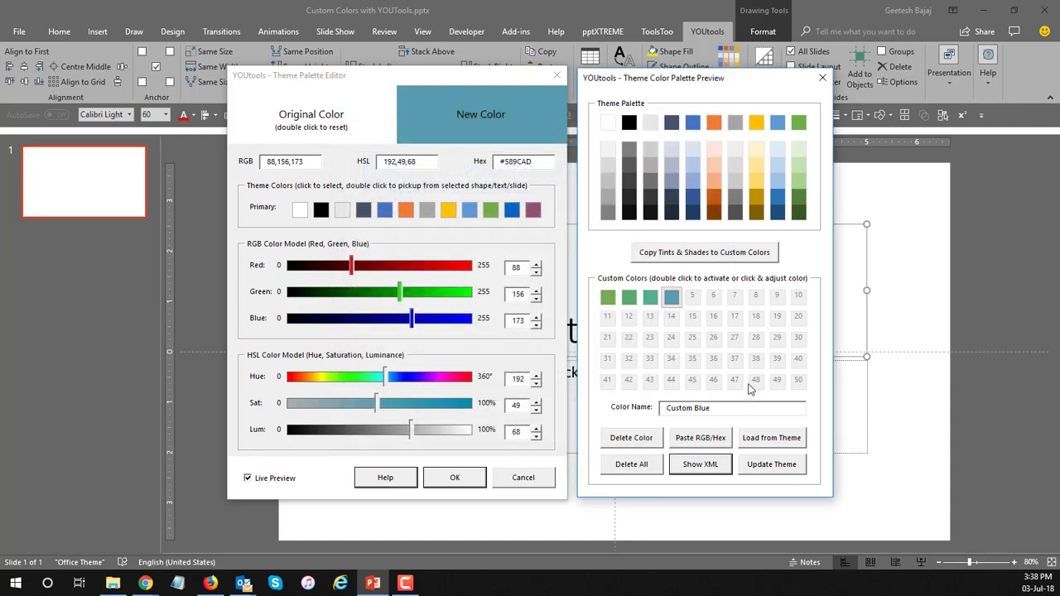
- Update the current theme with the custom colours, confirming the save and the Theme Updated message
left_click(768, 471)
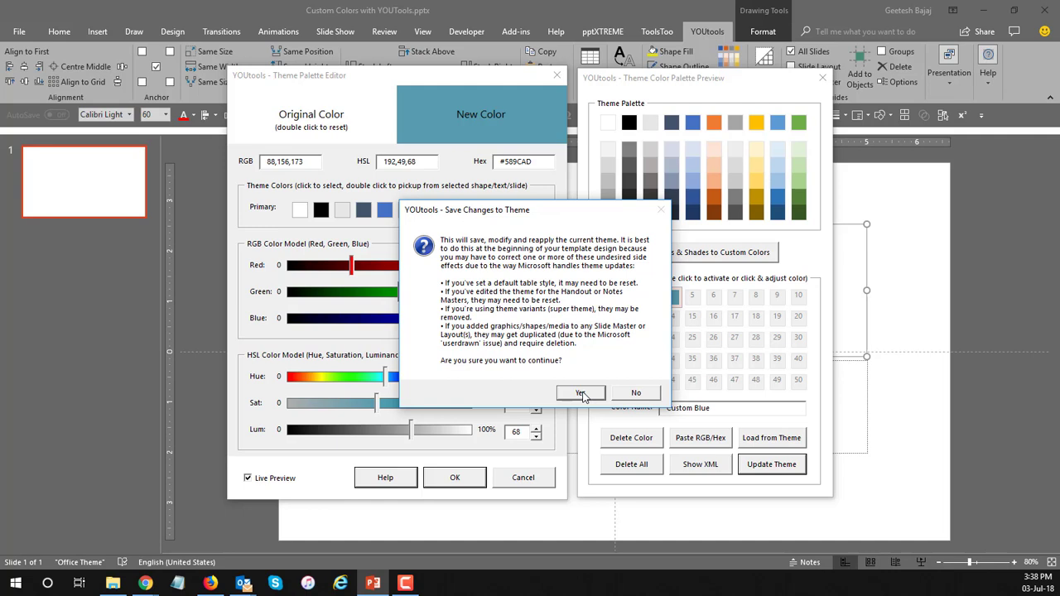
left_click(581, 393)
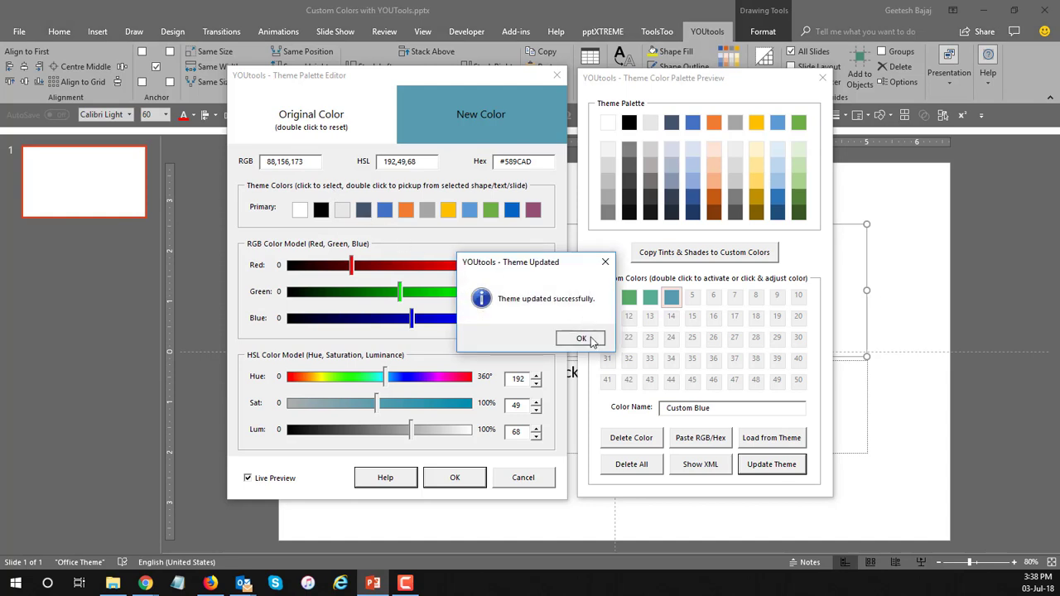
left_click(592, 340)
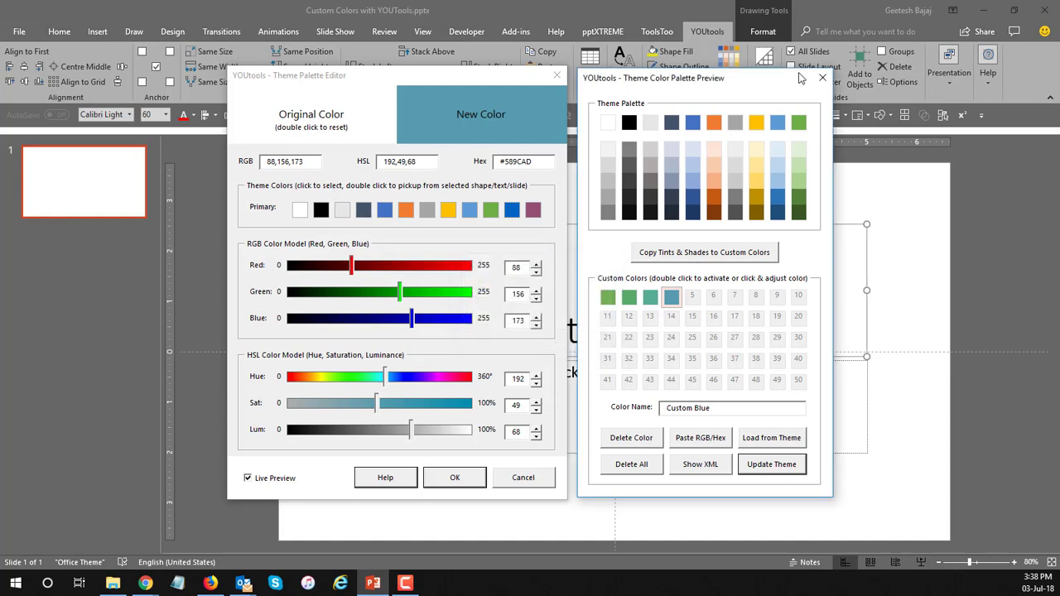
- Close the YOUtools windows and confirm the custom colours in the Home Font Color picker
left_click(557, 76)
left_click(558, 76)
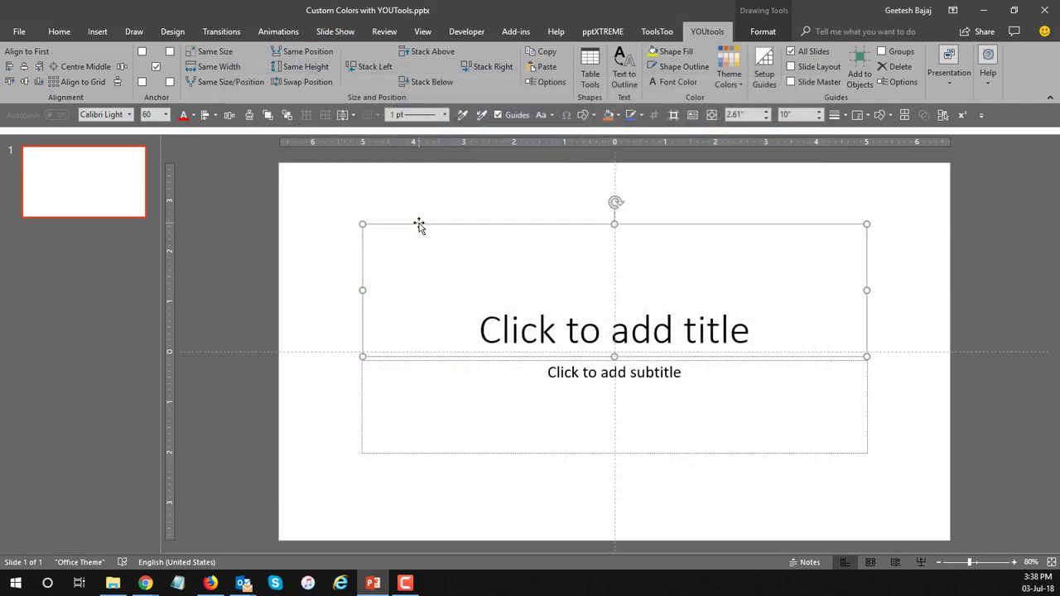
left_click(59, 32)
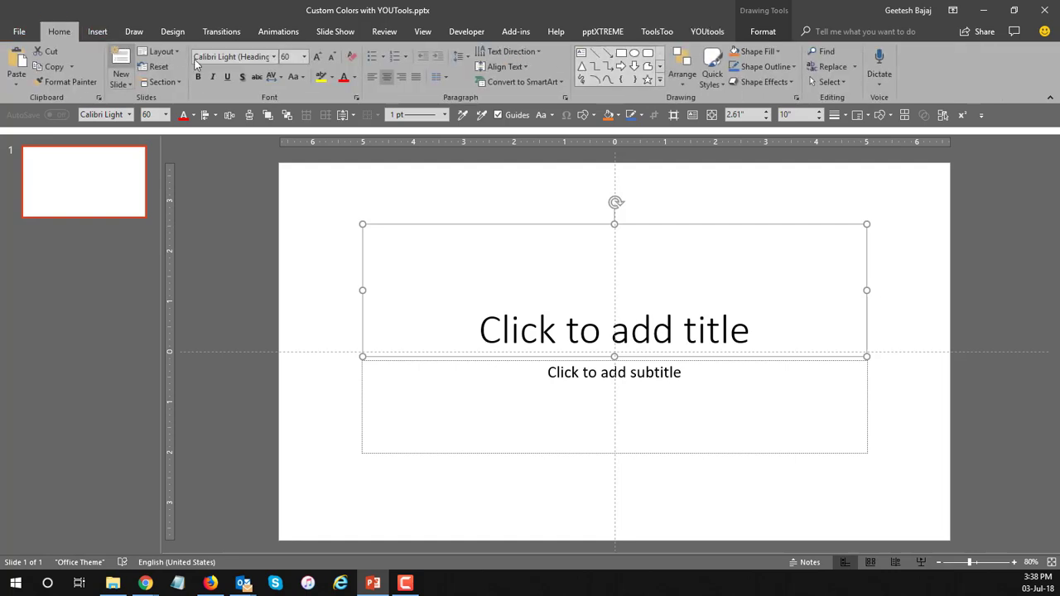
left_click(355, 78)
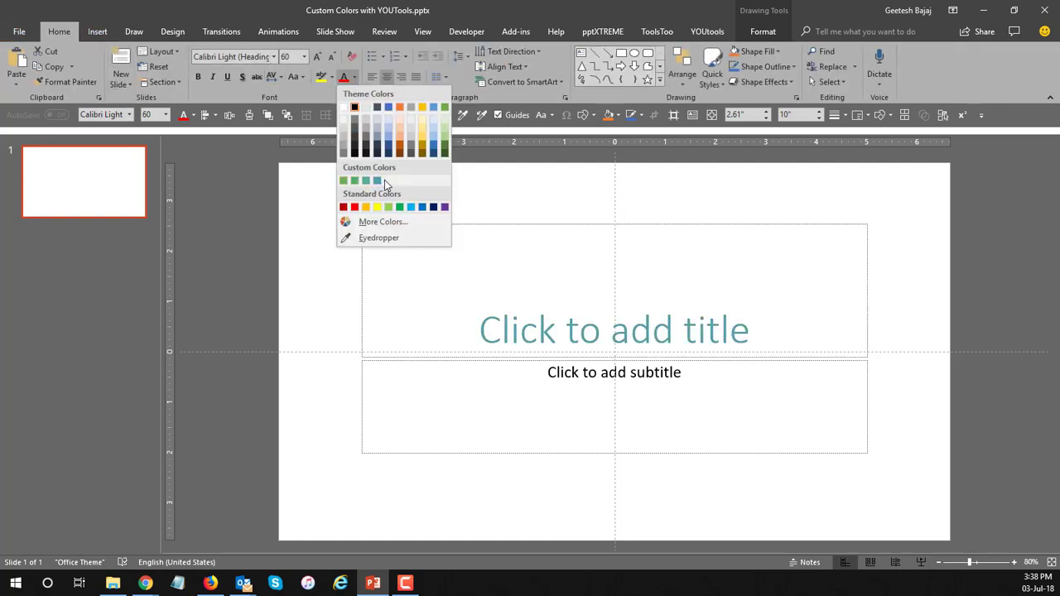
left_click(390, 5)
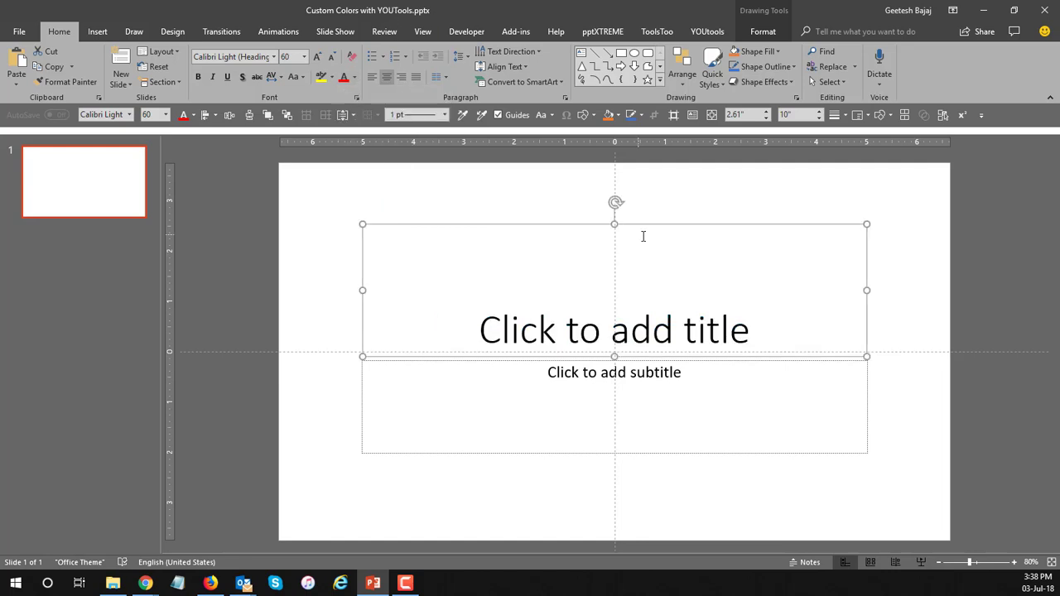
- Confirm the custom colours in the Shape Fill picker, then save the presentation
left_click(777, 53)
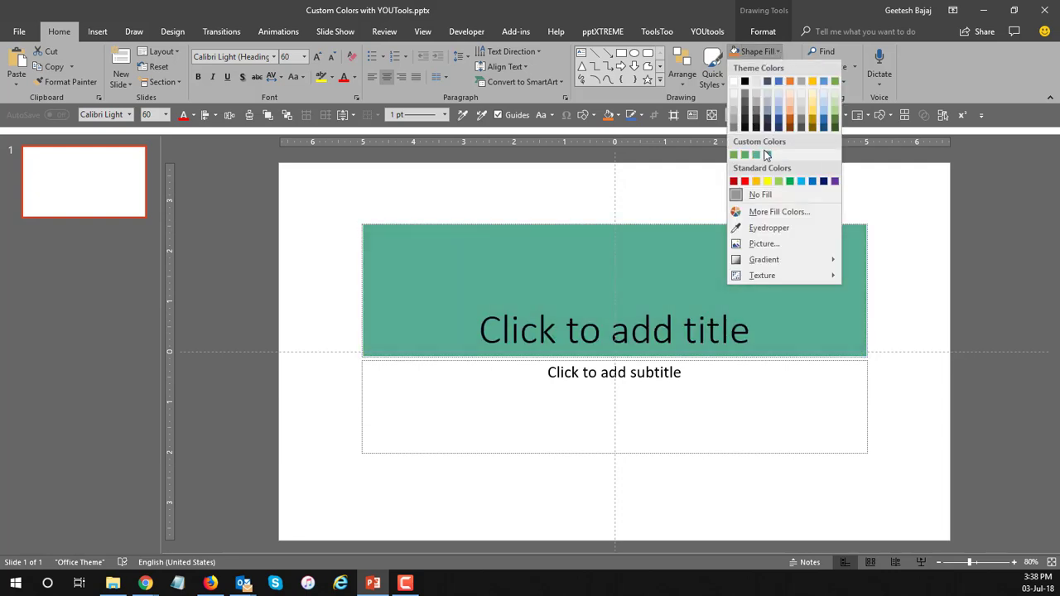
left_click(824, 18)
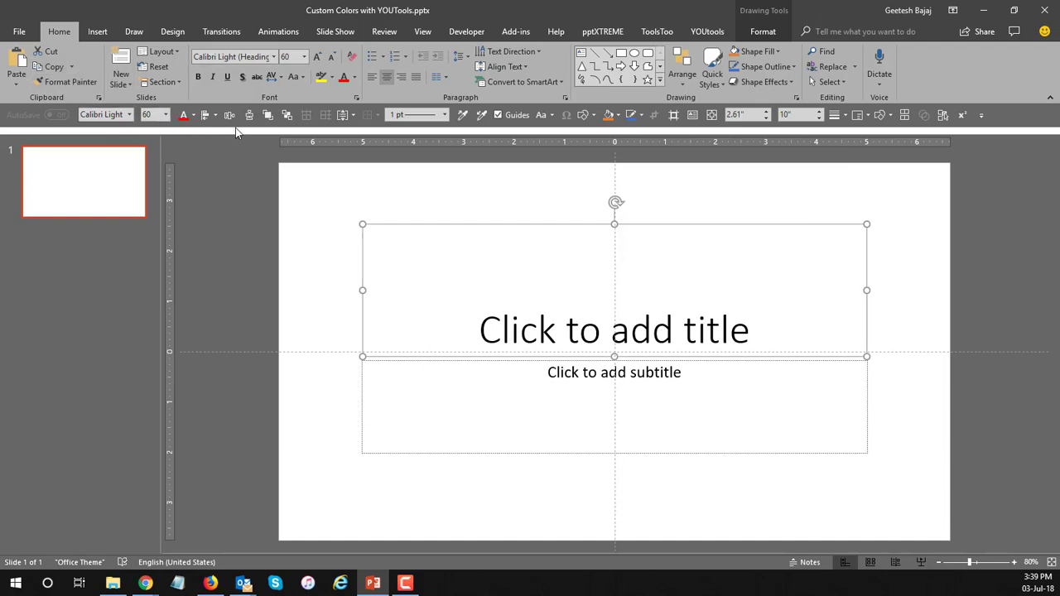
left_click(19, 33)
left_click(38, 135)
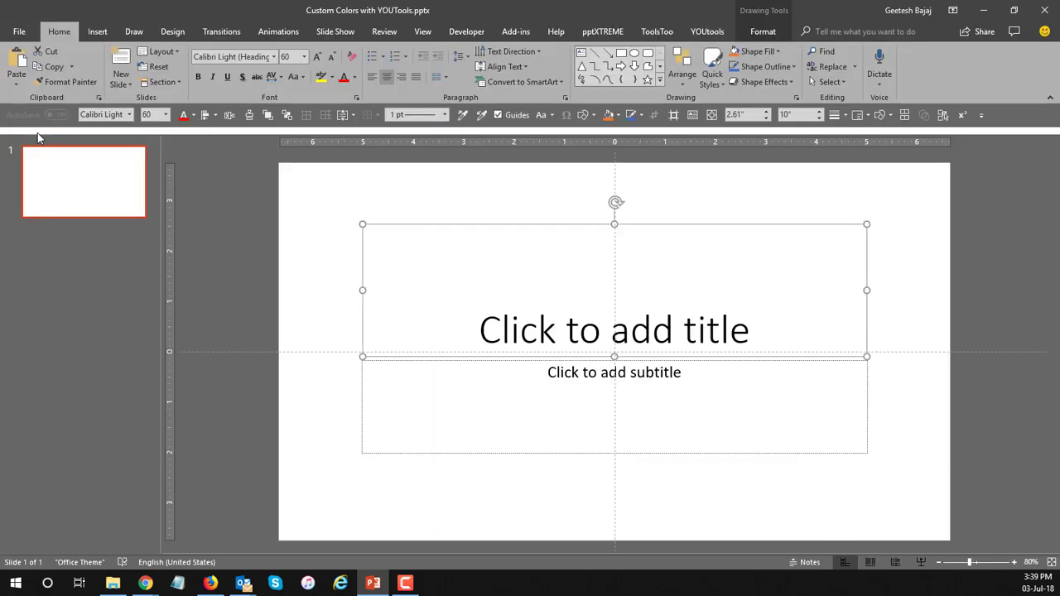